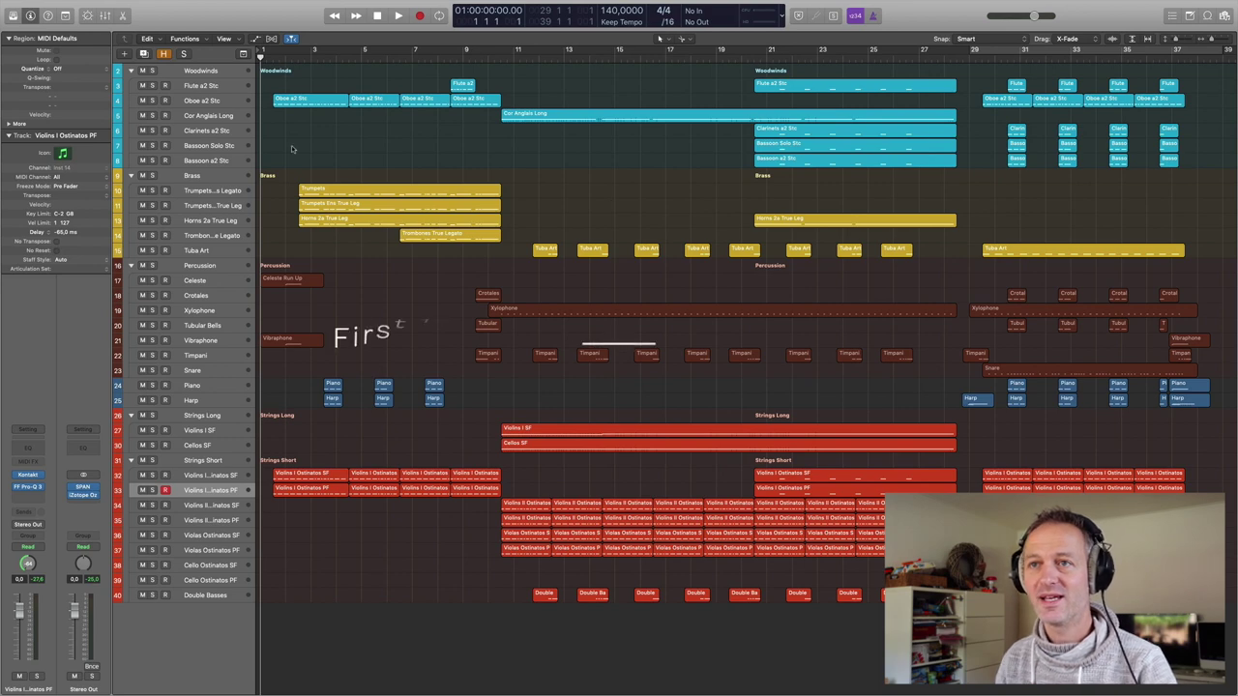
# Play the full arrangement from the start to about bar 10
pyautogui.press('space')
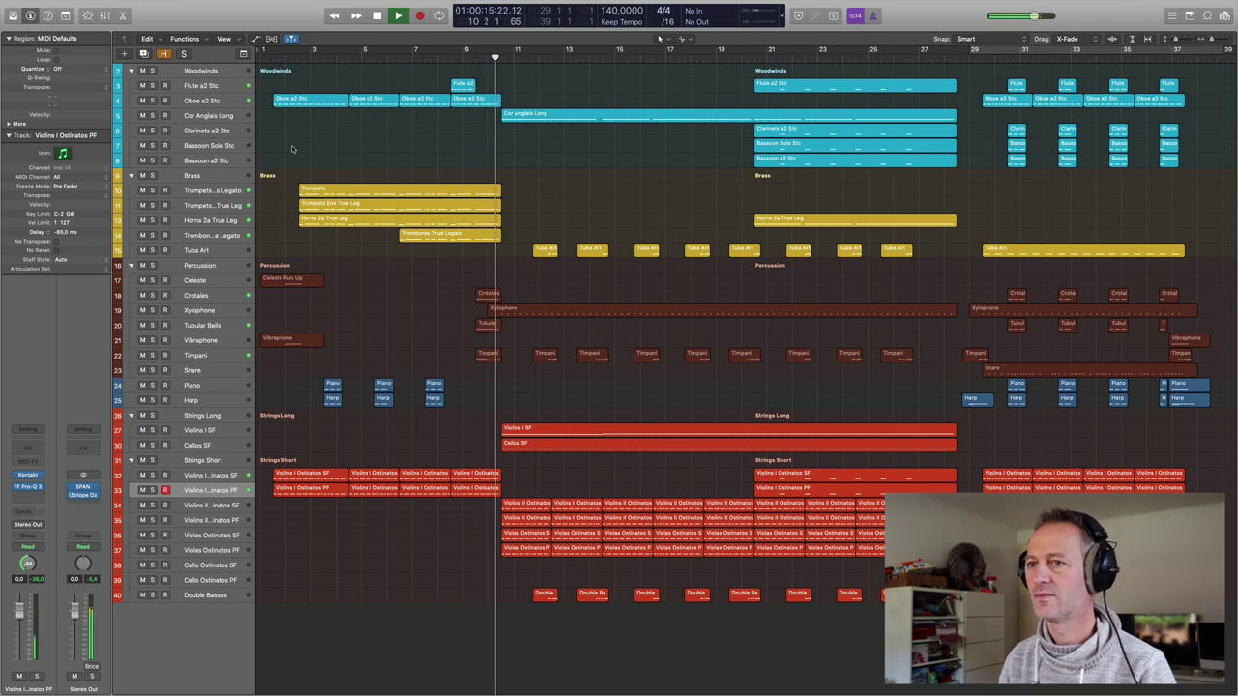
pyautogui.press('space')
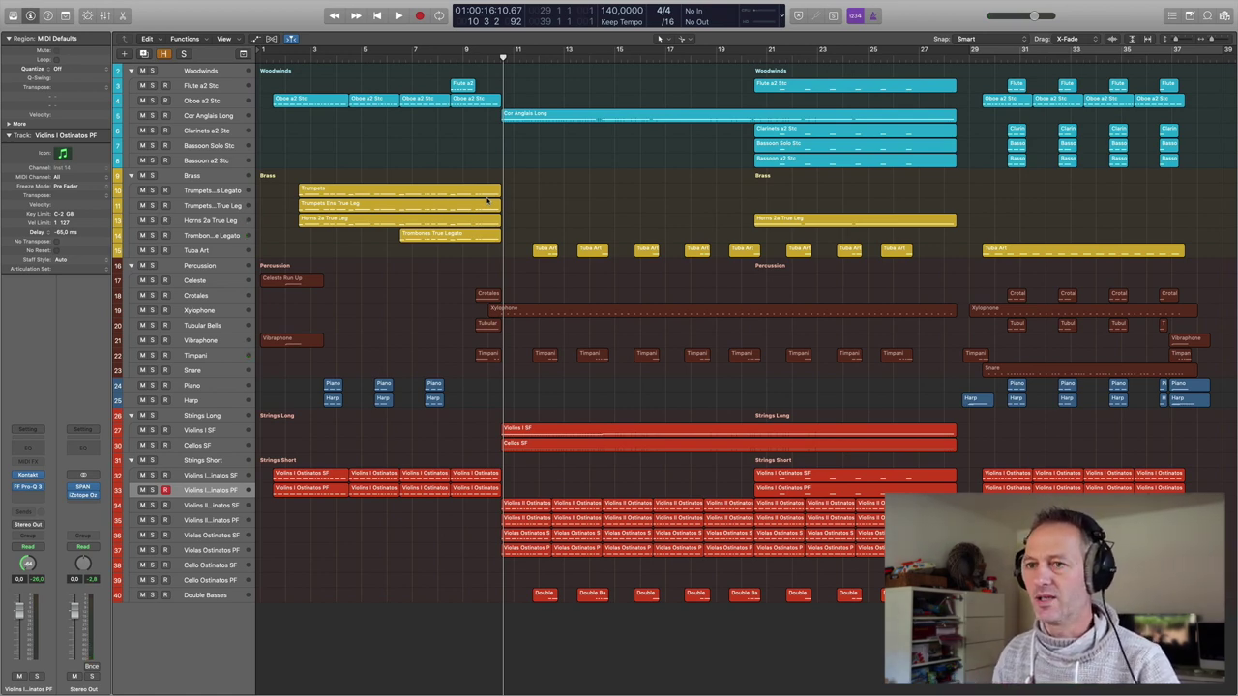
# Solo the Violins I Ostinatos SF and PF tracks and play them from bar 1, beat 3
pyautogui.click(213, 475)
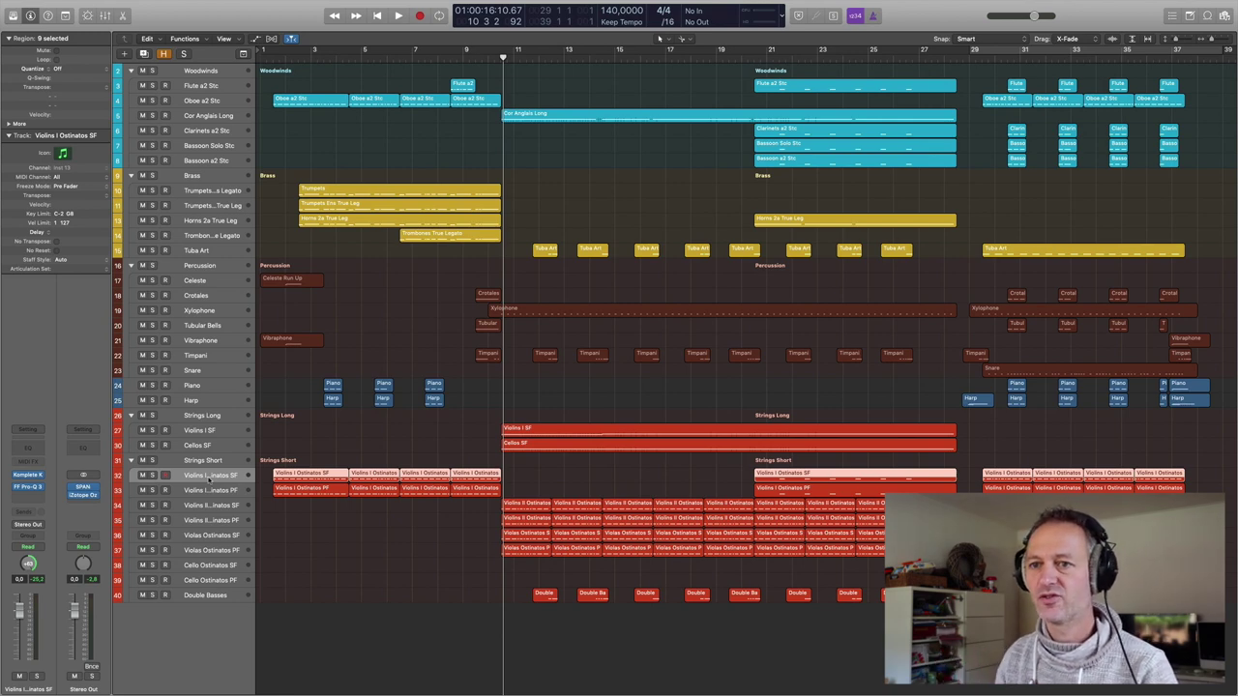
pyautogui.click(152, 474)
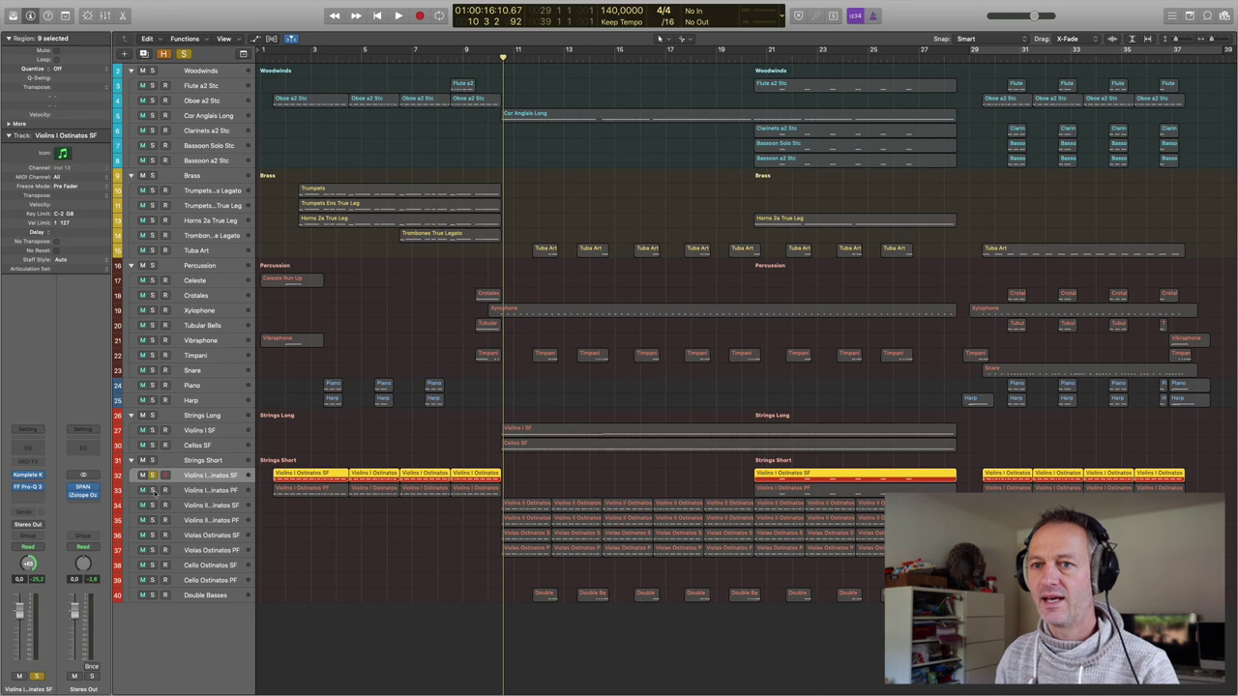
pyautogui.click(153, 490)
pyautogui.click(275, 55)
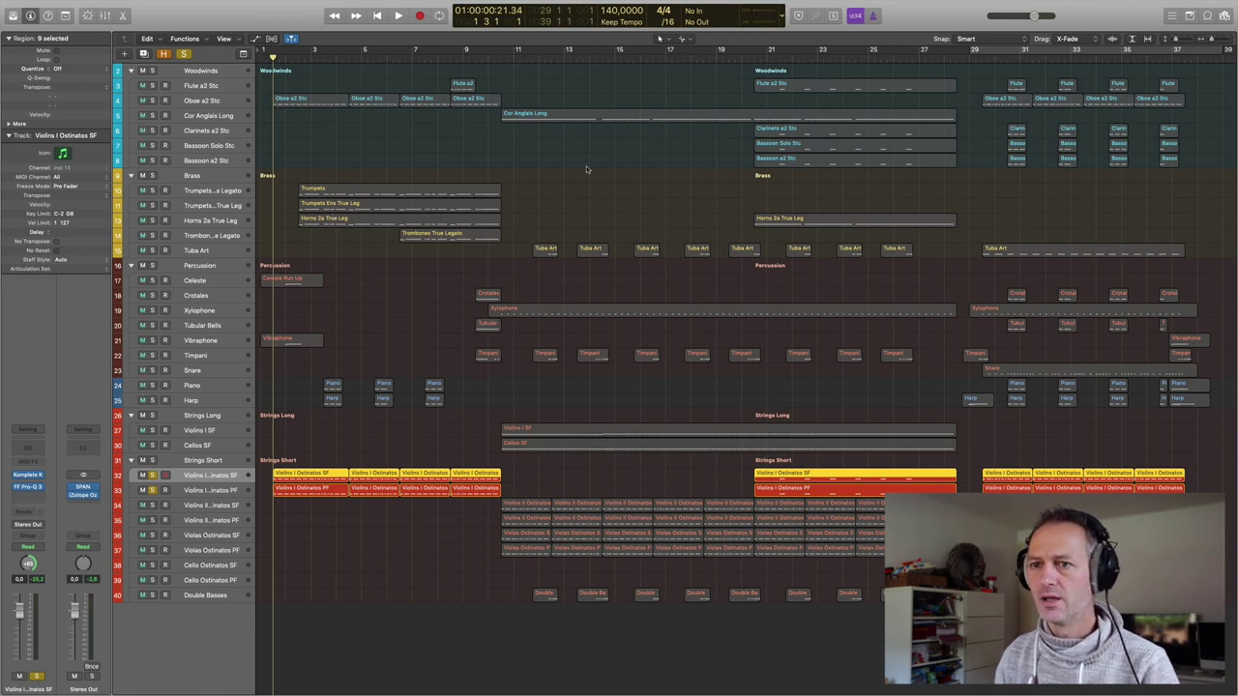
pyautogui.press('space')
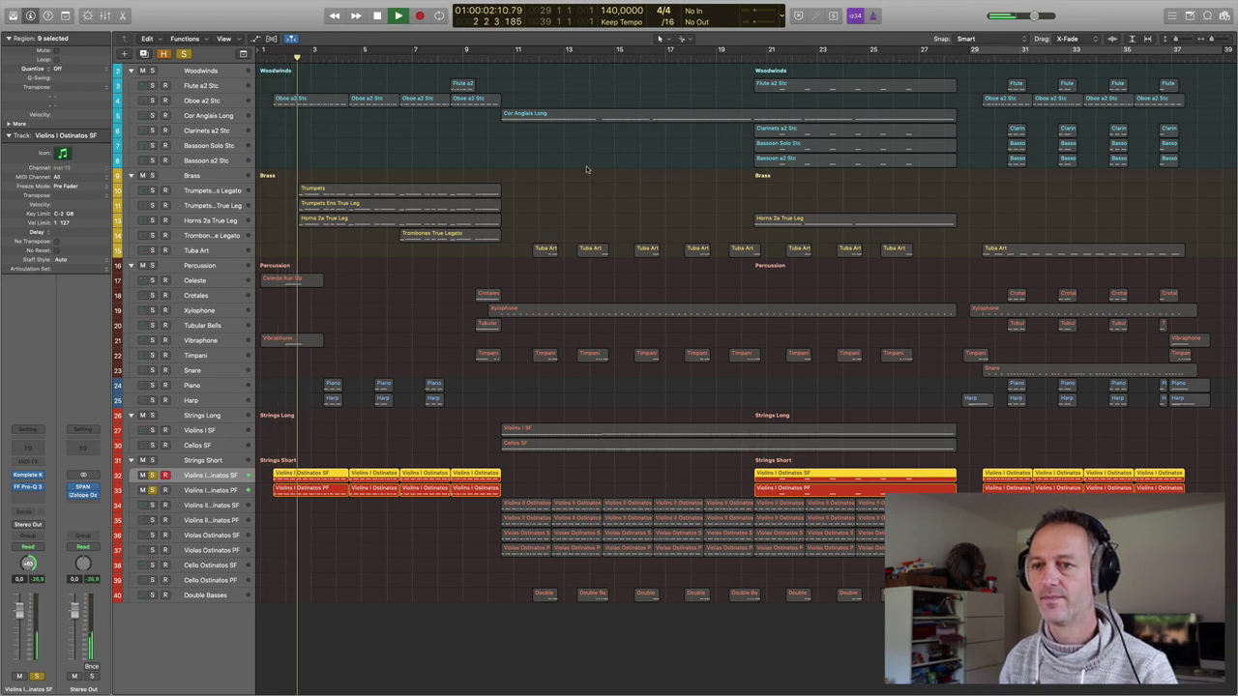
pyautogui.press('space')
pyautogui.press('Return')
pyautogui.press('space')
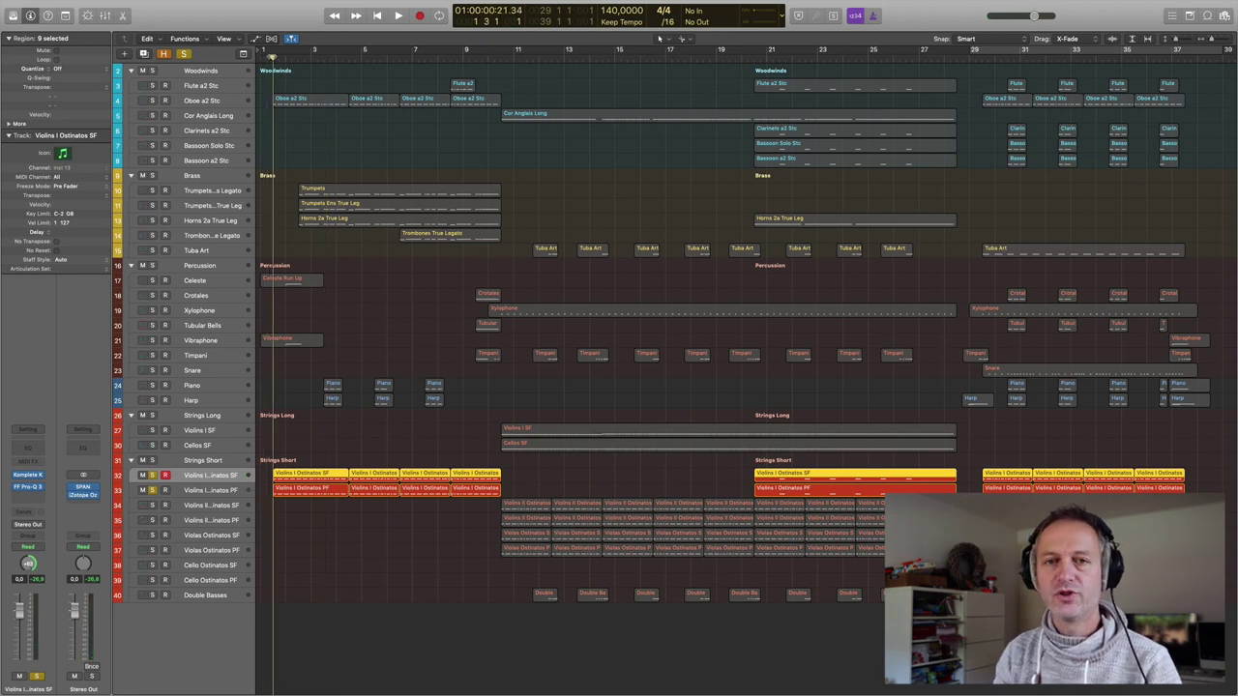
# Lower the project tempo to 50 BPM and play the two soloed Violins I tracks
pyautogui.moveTo(640, 32)
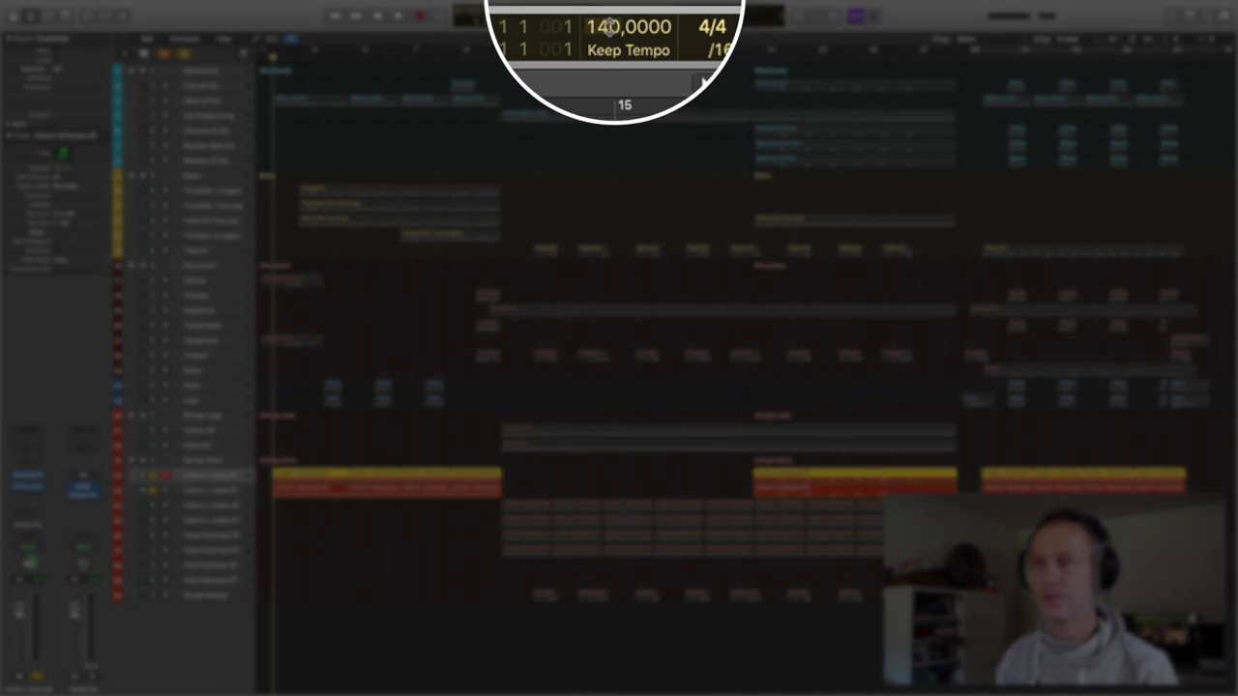
pyautogui.moveTo(608, 26); pyautogui.dragTo(623, 119)
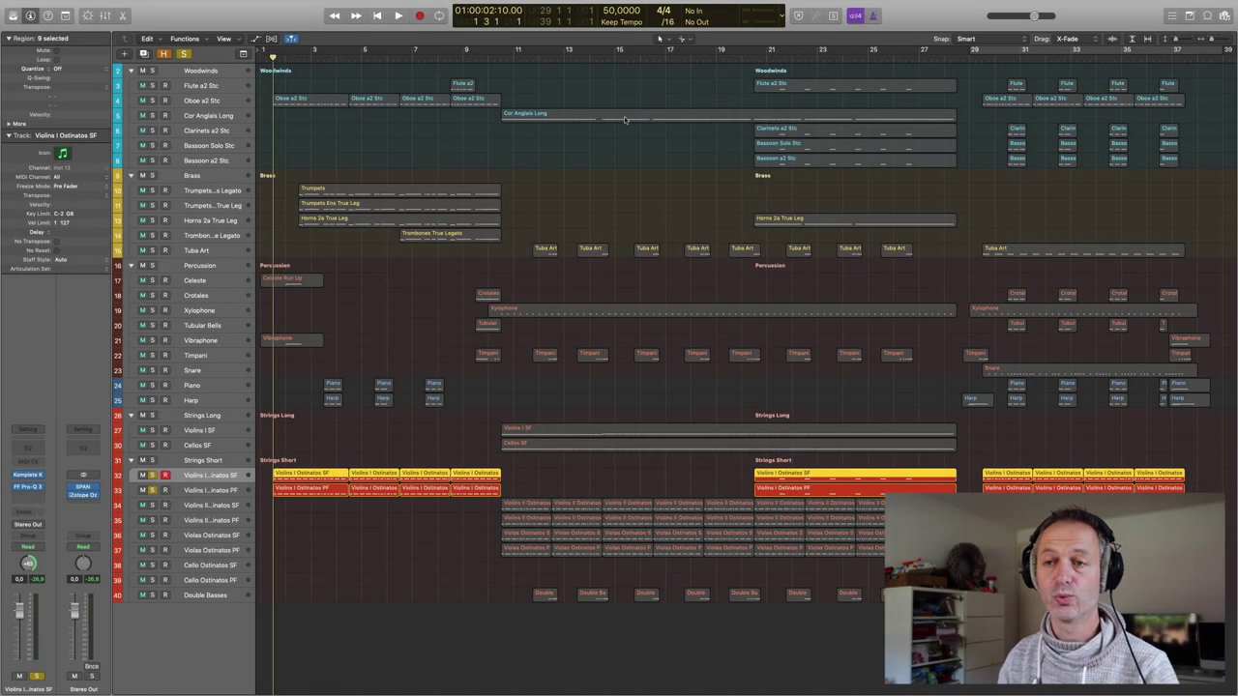
pyautogui.press('space')
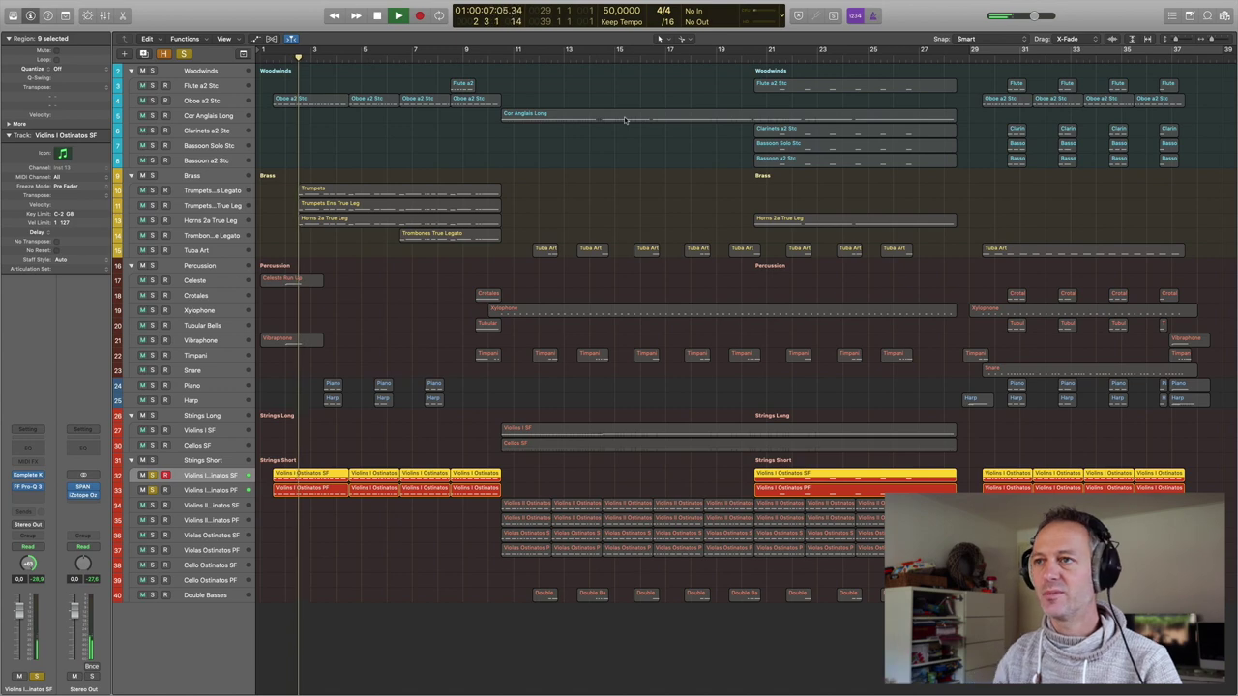
pyautogui.press('space')
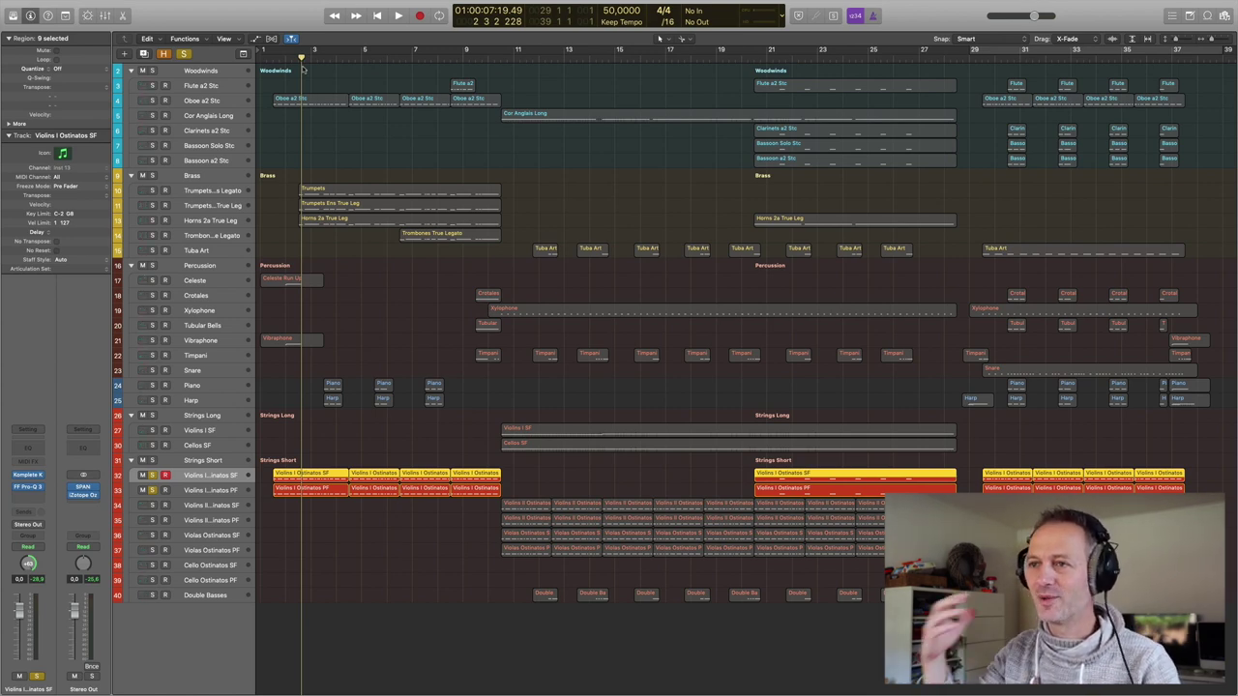
# Listen to the Violins I Ostinatos SF and PF tracks one at a time, ending with both soloed
pyautogui.press(',')
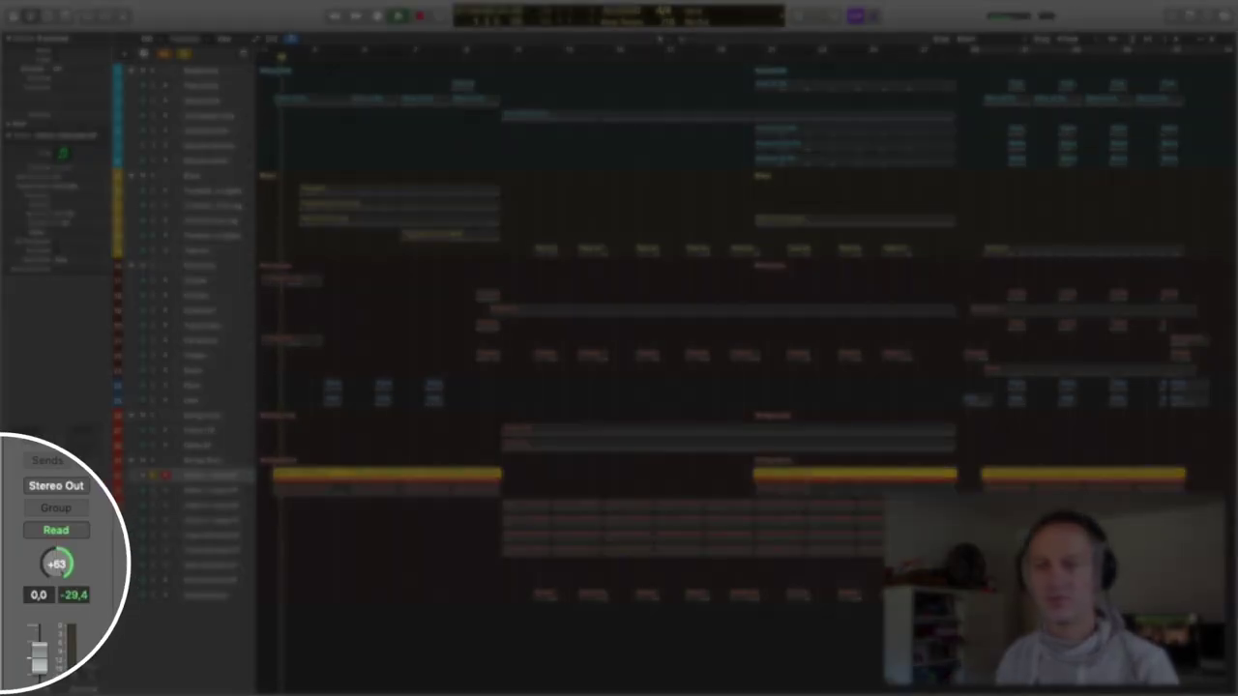
pyautogui.press('space')
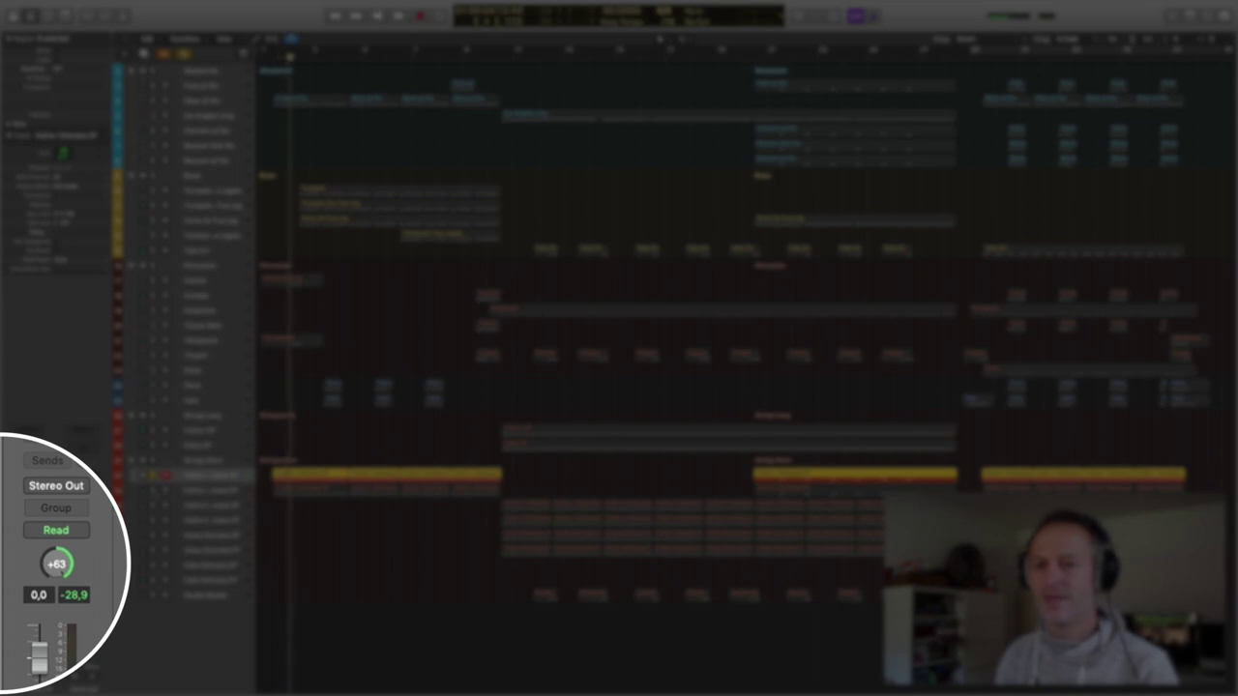
pyautogui.press('Down')
pyautogui.press('space')
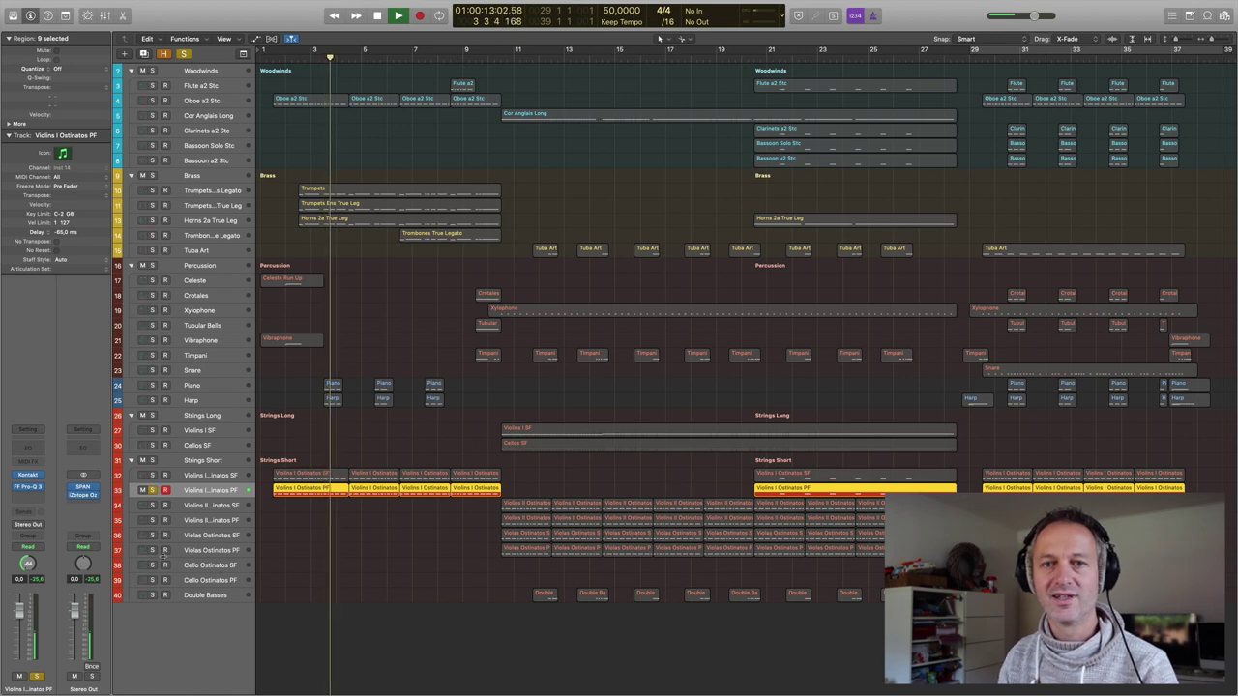
pyautogui.click(151, 476)
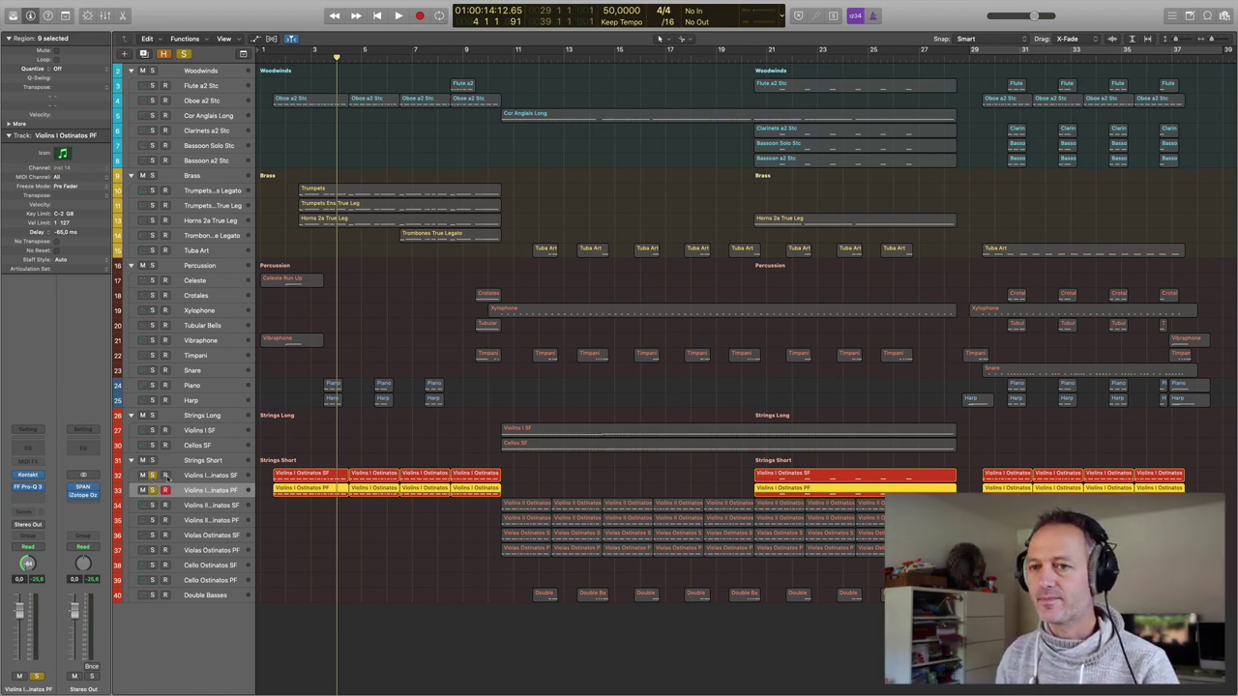
# Set the track delay of Violins I Ostinatos PF to 0
pyautogui.click(214, 476)
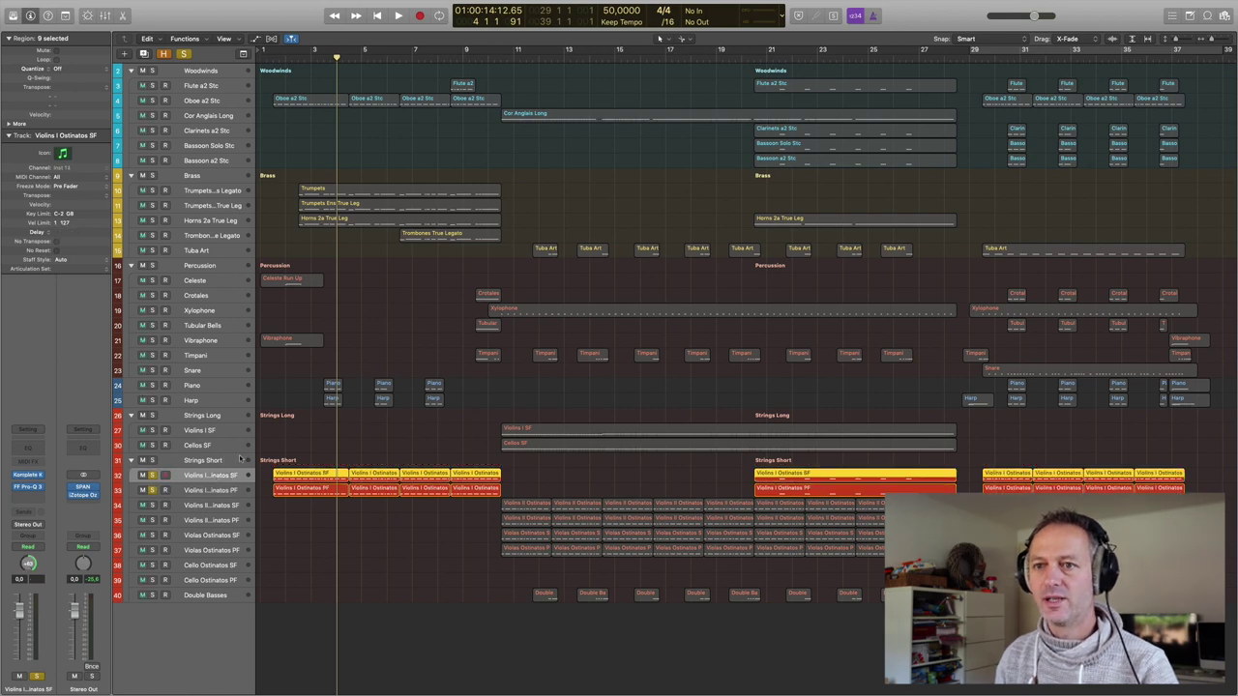
pyautogui.click(209, 493)
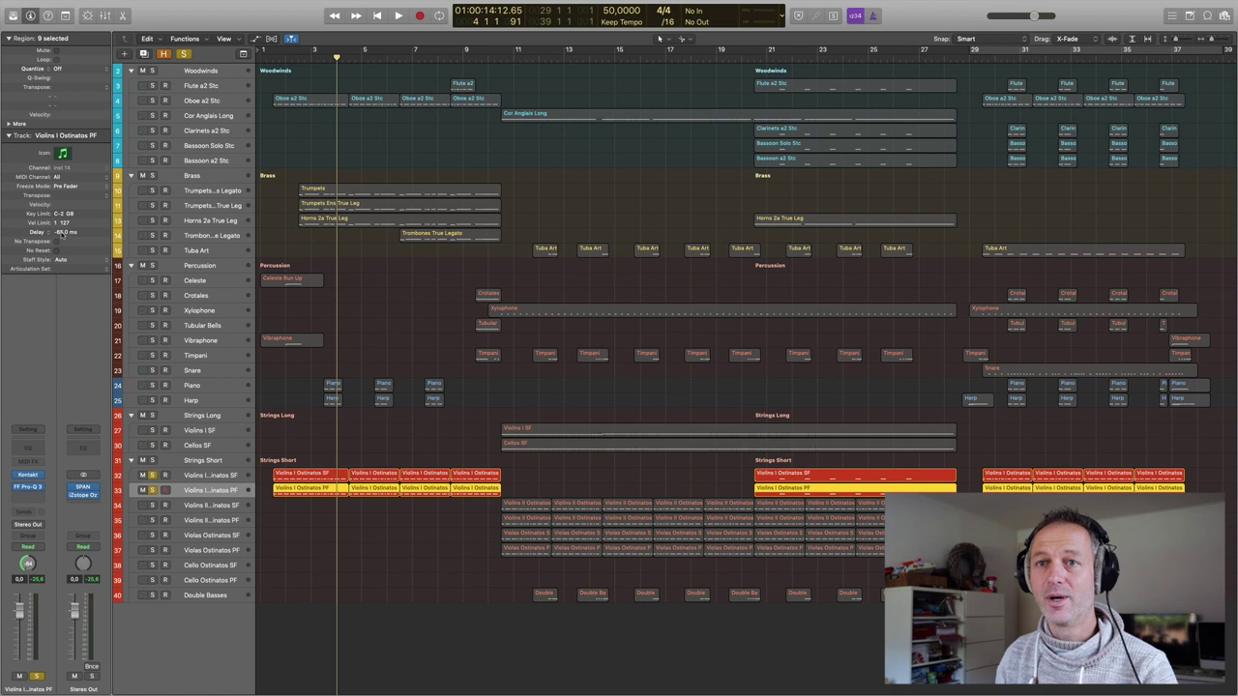
pyautogui.doubleClick(62, 235)
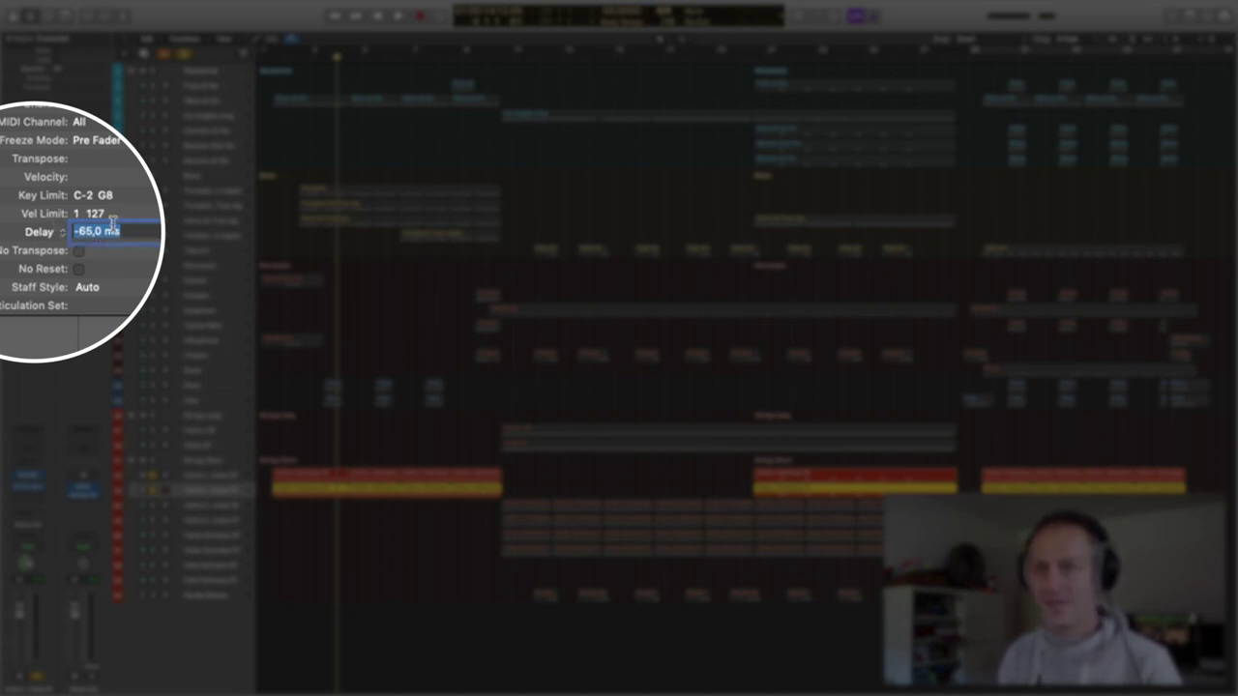
pyautogui.write('0')
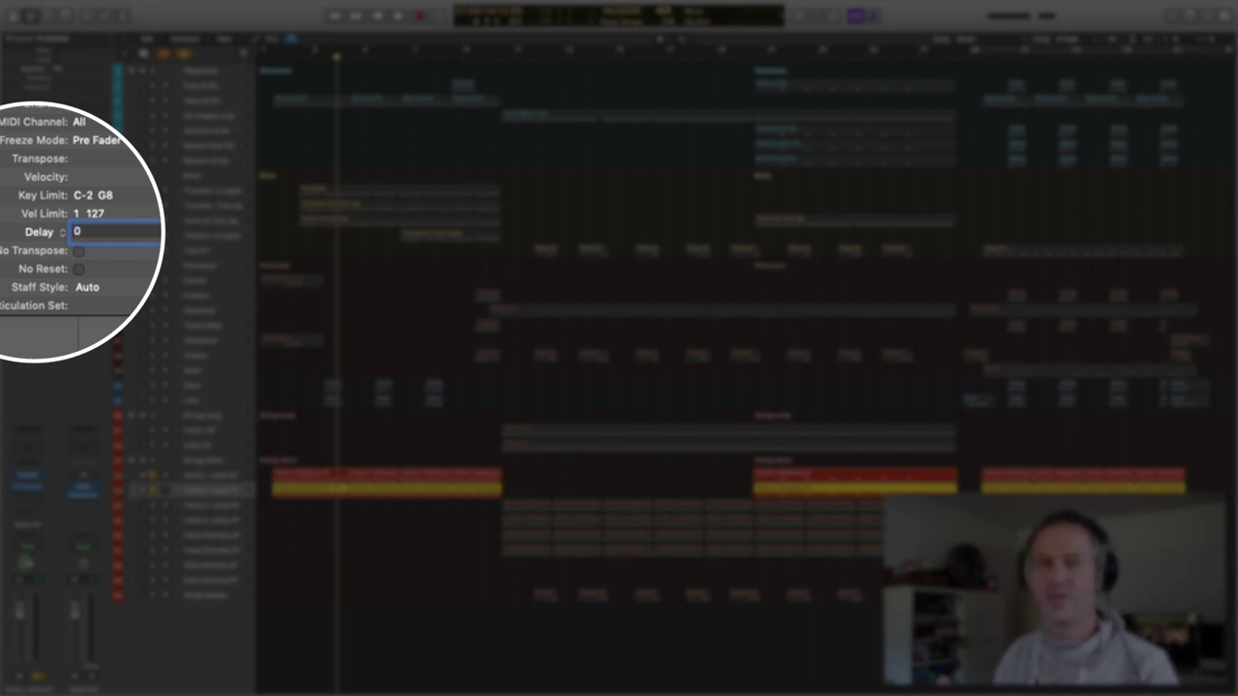
pyautogui.press('Return')
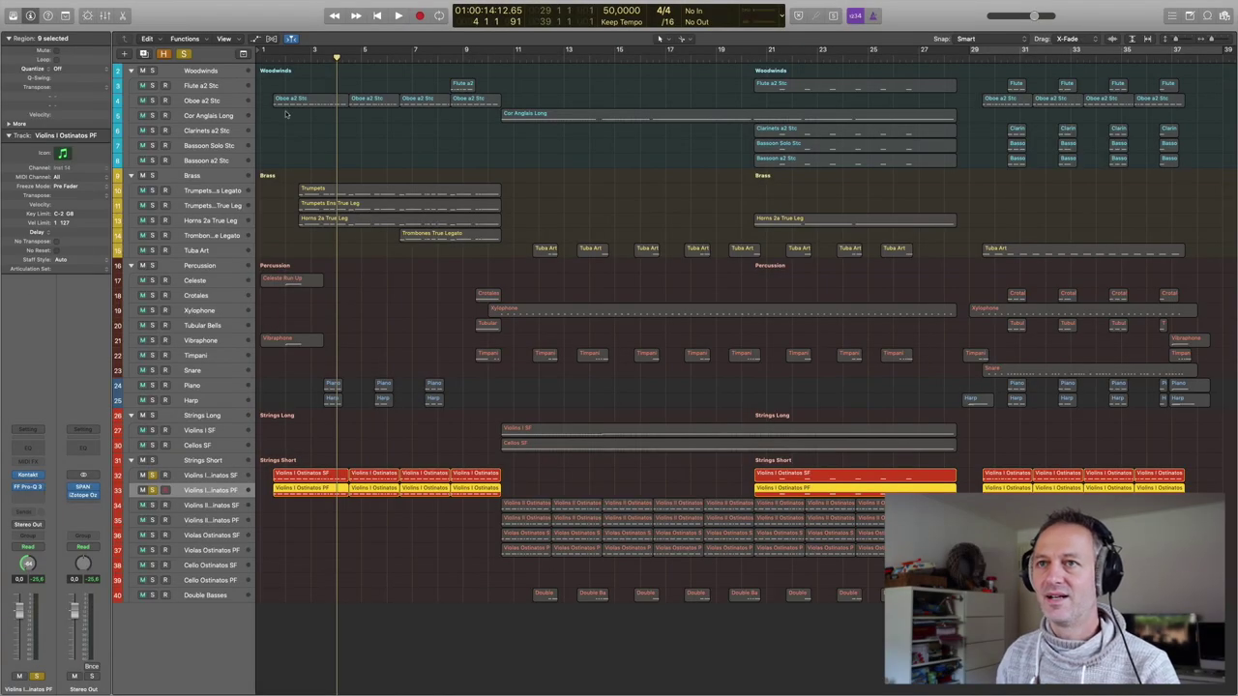
# Play the two soloed Violins I tracks twice from bar 1, beat 3 to compare their timing without track delay
pyautogui.click(274, 55)
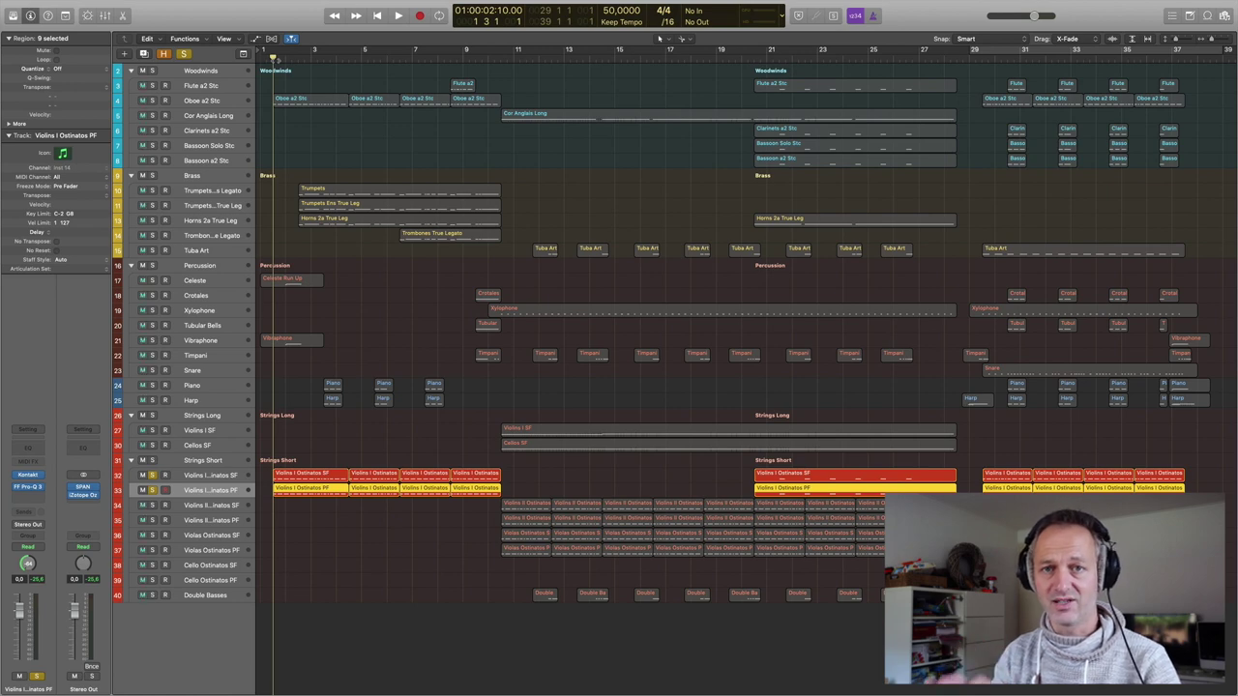
pyautogui.press('space')
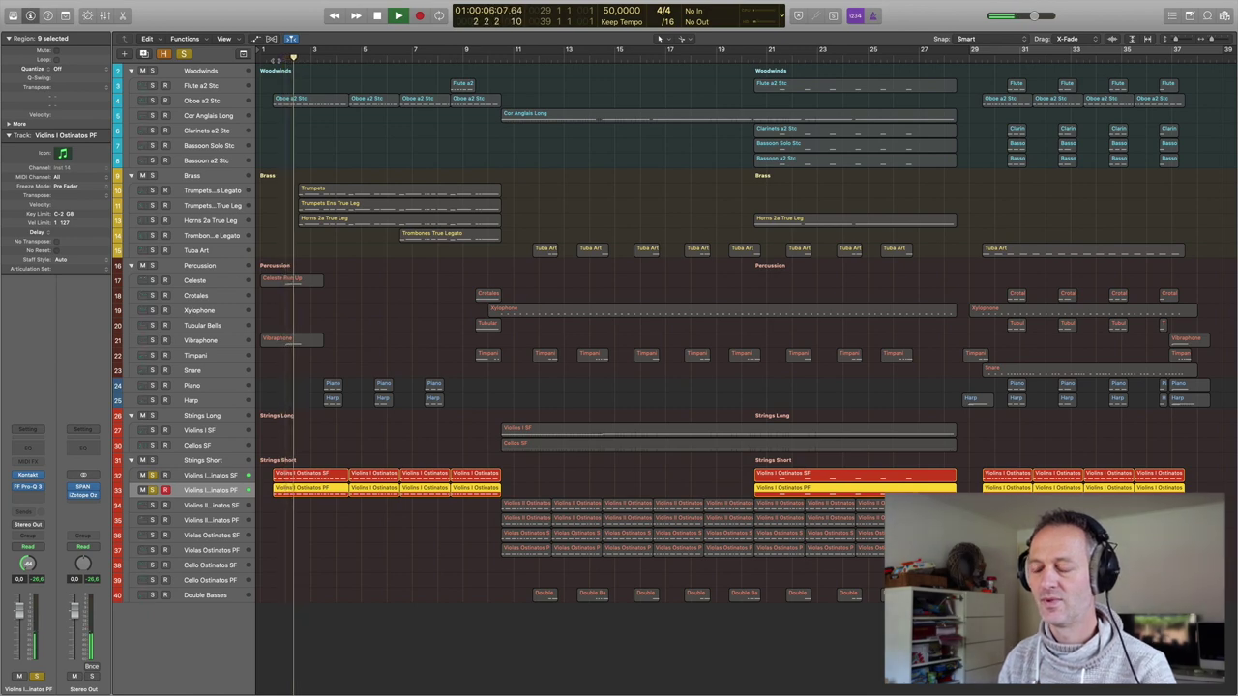
pyautogui.press('space')
pyautogui.moveTo(303, 5)
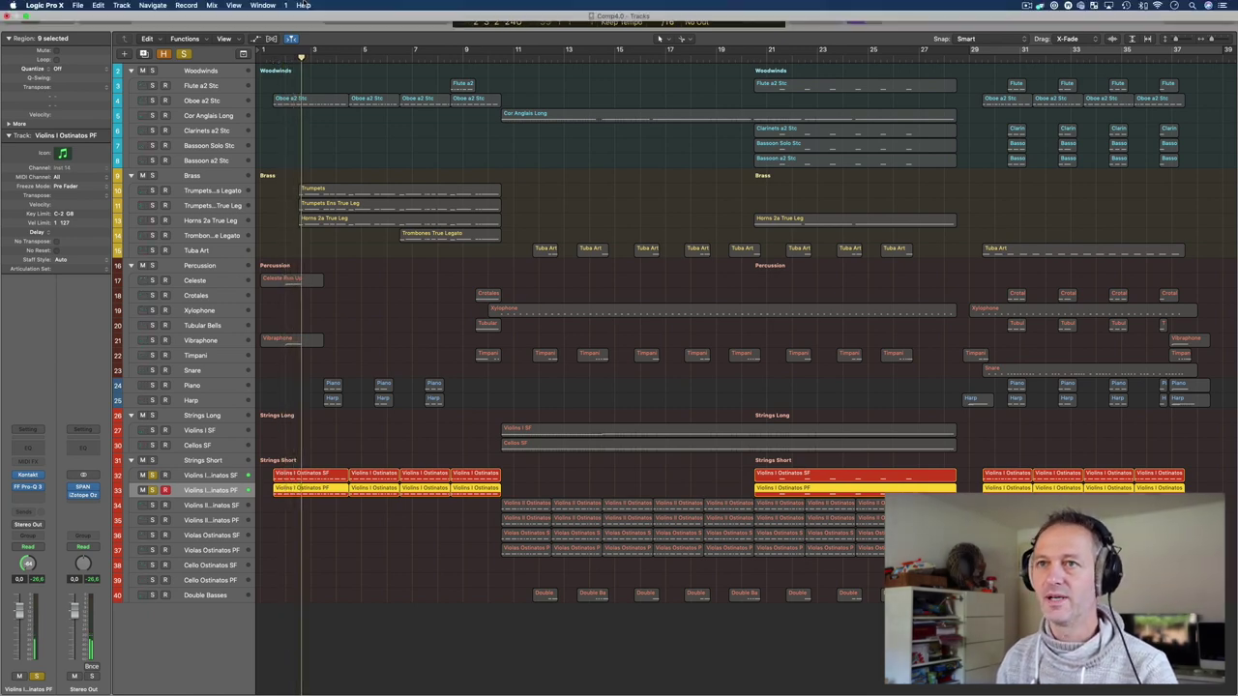
pyautogui.click(271, 62)
pyautogui.press('space')
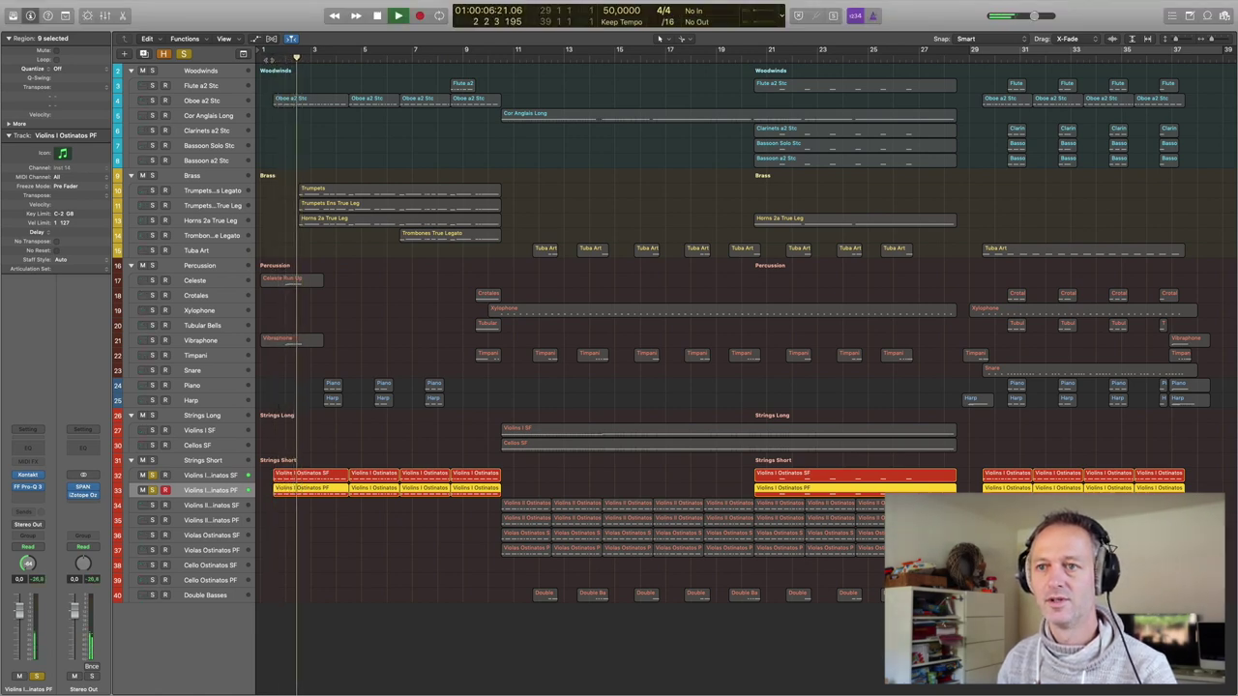
pyautogui.press('space')
# Try to set the Violins I Ostinatos PF track's delay to -65 ms and play both soloed tracks again
pyautogui.click(67, 234)
pyautogui.write('-65')
pyautogui.press('Return')
pyautogui.press('space')
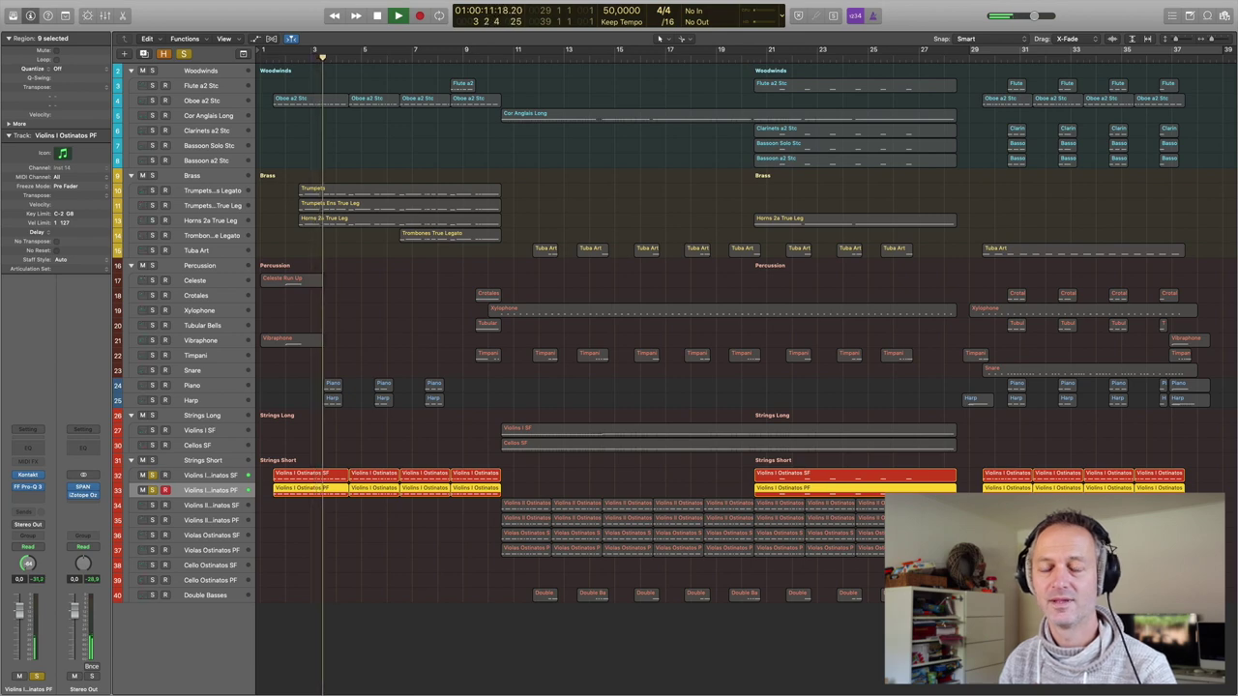
pyautogui.press('space')
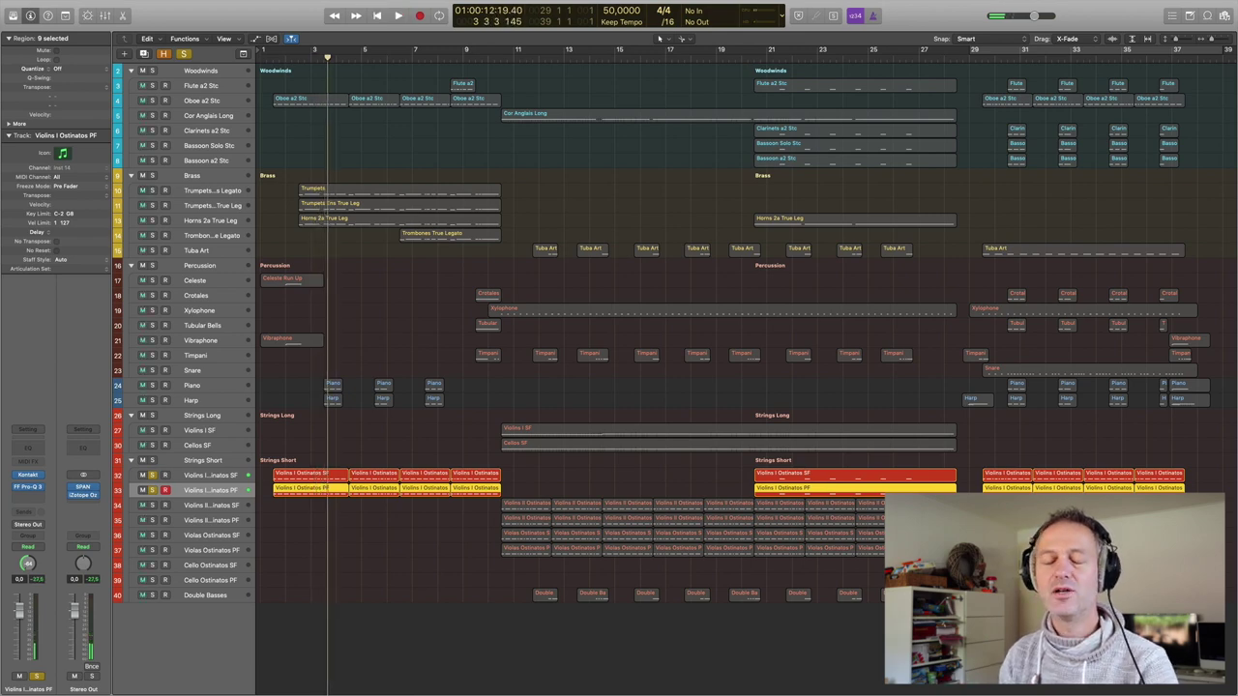